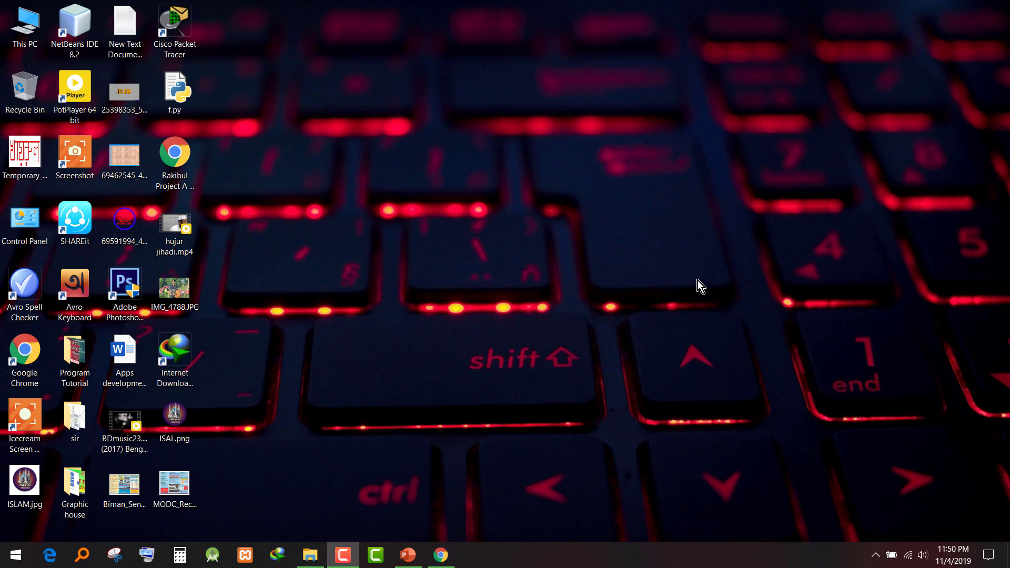
{"action": "right_click", "coordinate": [568, 188]}
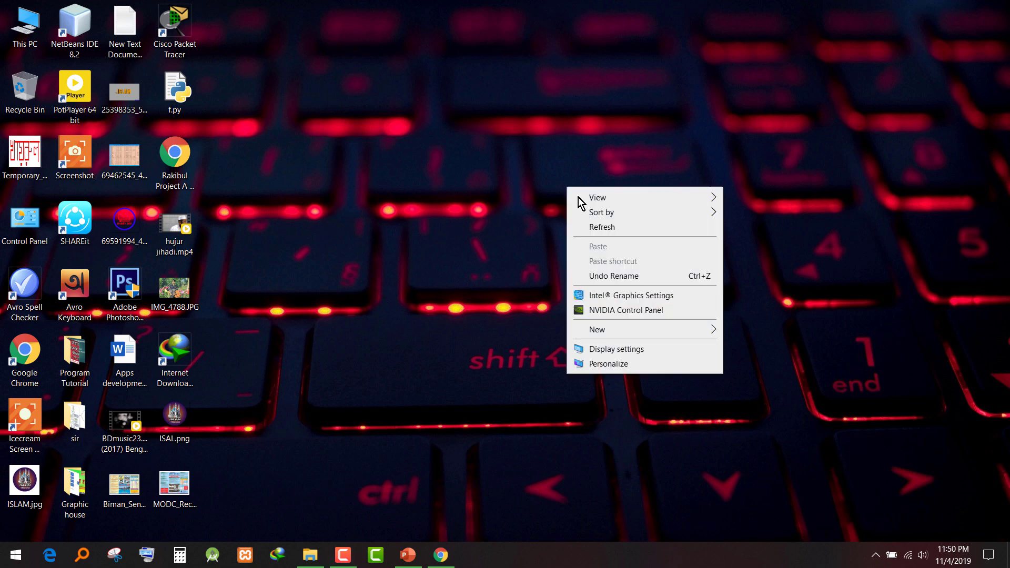
{"action": "left_click", "coordinate": [603, 228]}
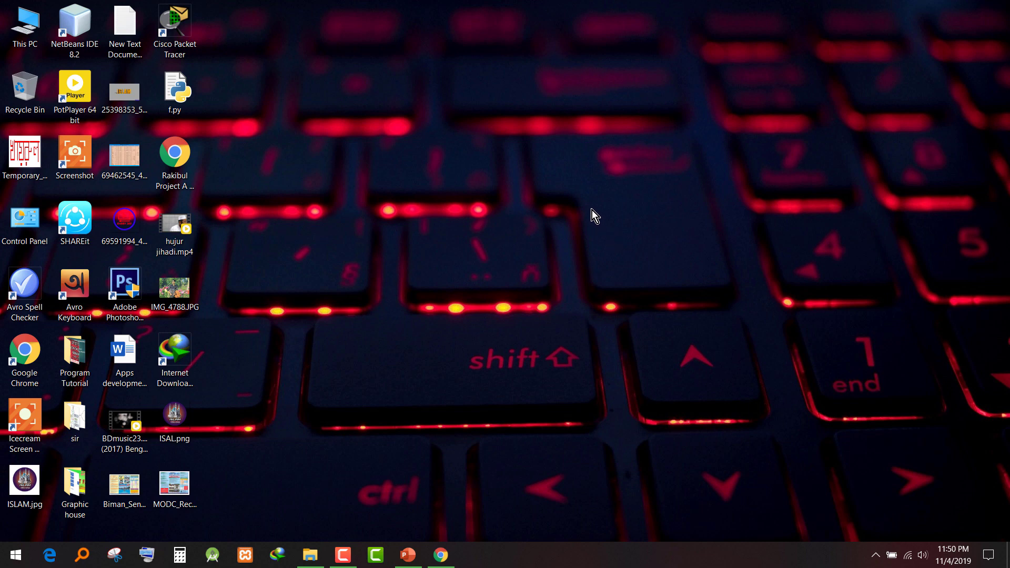
{"action": "right_click", "coordinate": [592, 210]}
{"action": "left_click", "coordinate": [615, 245]}
{"action": "right_click", "coordinate": [559, 201]}
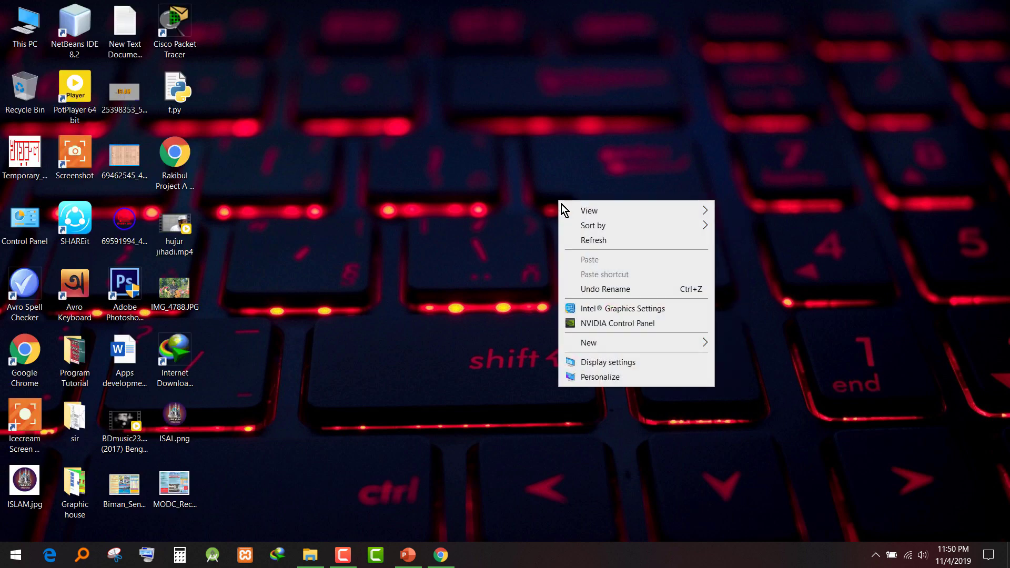
{"action": "left_click", "coordinate": [592, 241]}
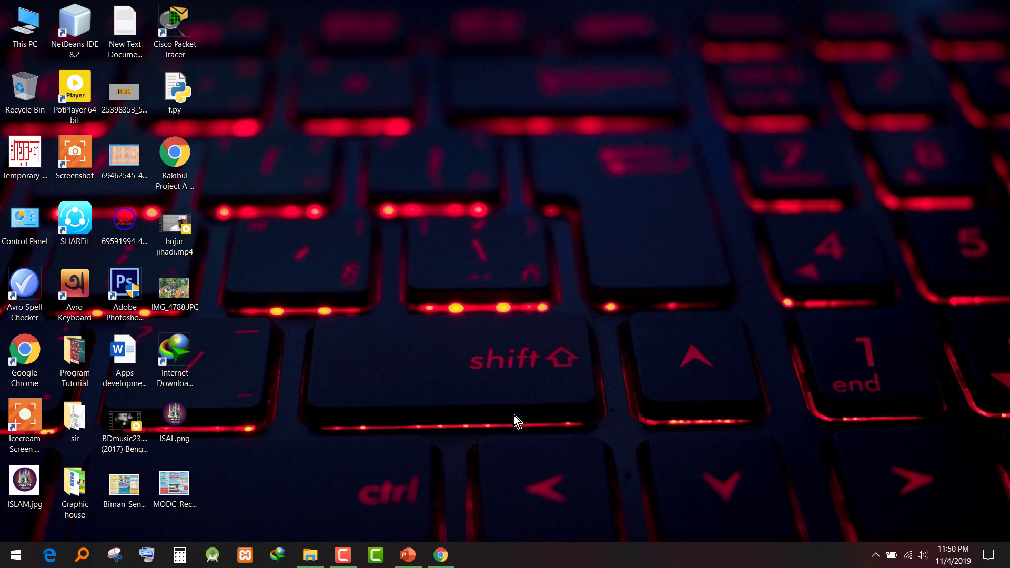
- Switch to the PowerPoint presentation, show the Environment Setup slide as a full-screen slide show, and end the show
{"action": "left_click", "coordinate": [409, 555]}
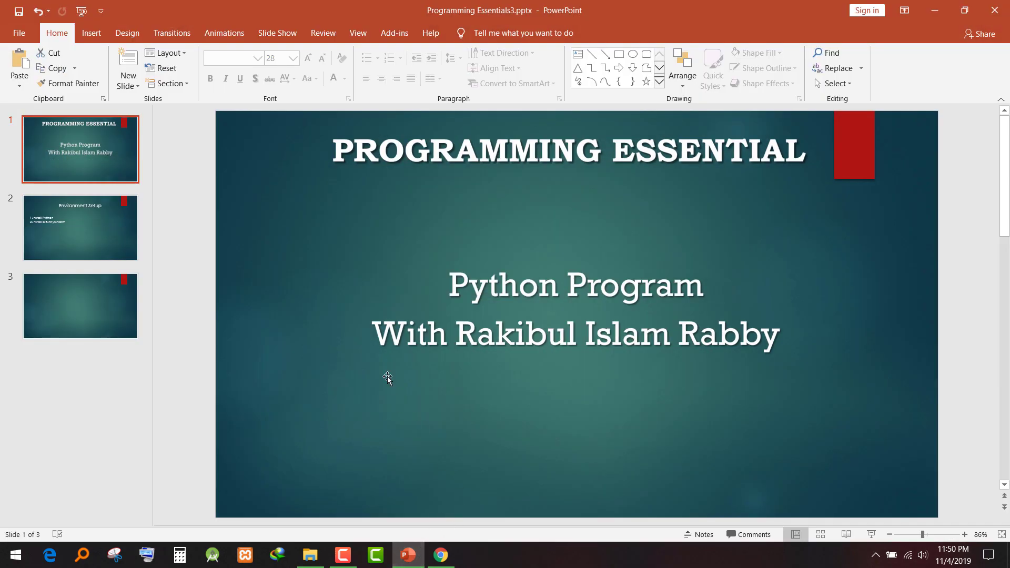
{"action": "left_click", "coordinate": [103, 224]}
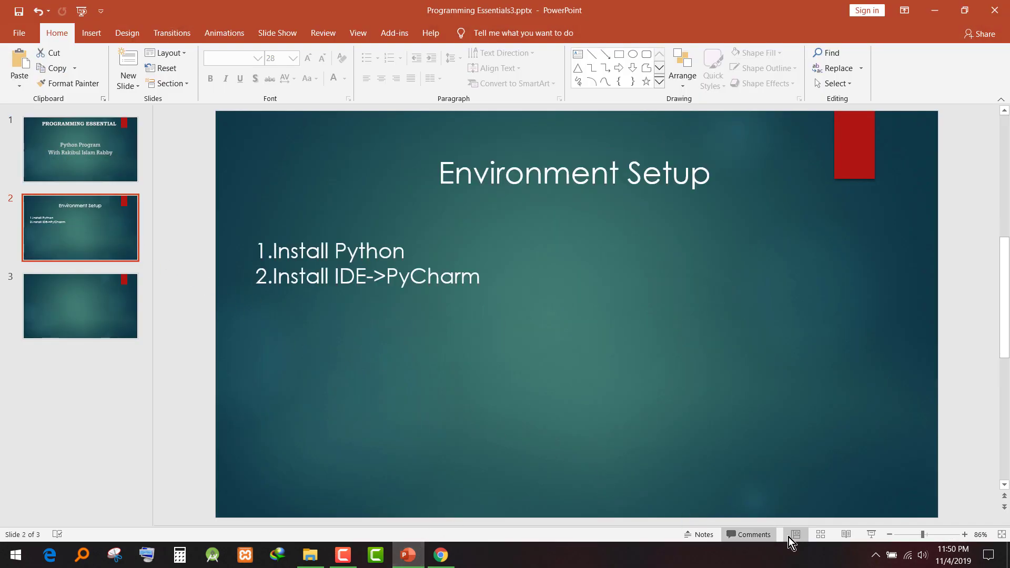
{"action": "left_click", "coordinate": [870, 535]}
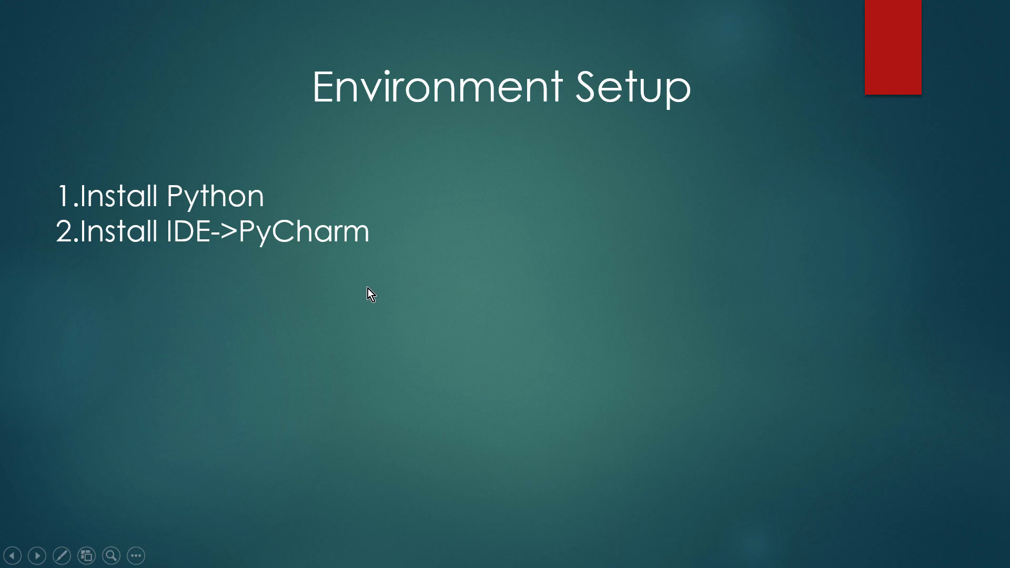
{"action": "key", "text": "Escape"}
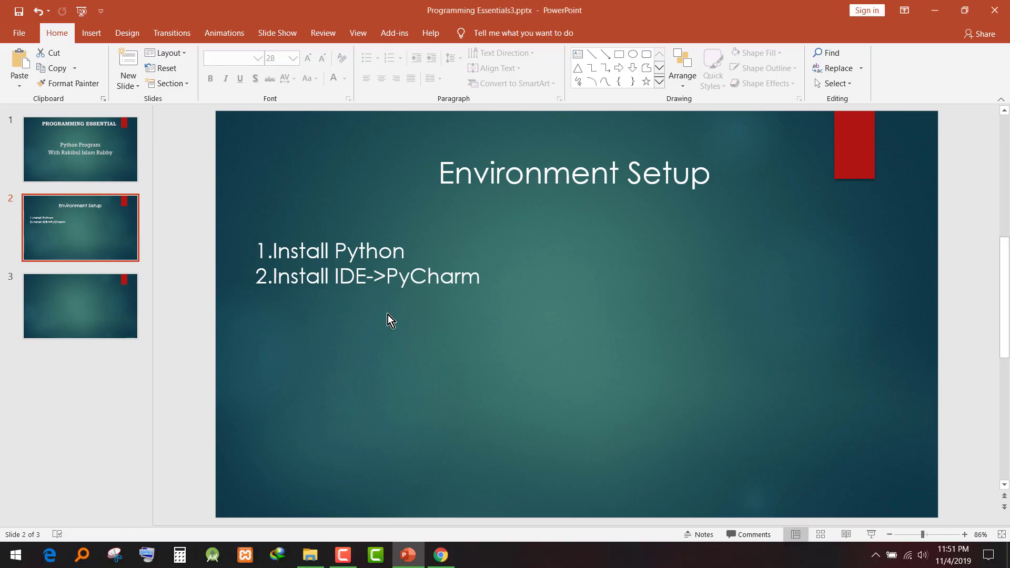
- Switch to Chrome, request the Python 3.8.0 Windows installer from the Python downloads page, and dismiss the download dialog
{"action": "left_click", "coordinate": [442, 556]}
{"action": "left_click", "coordinate": [210, 9]}
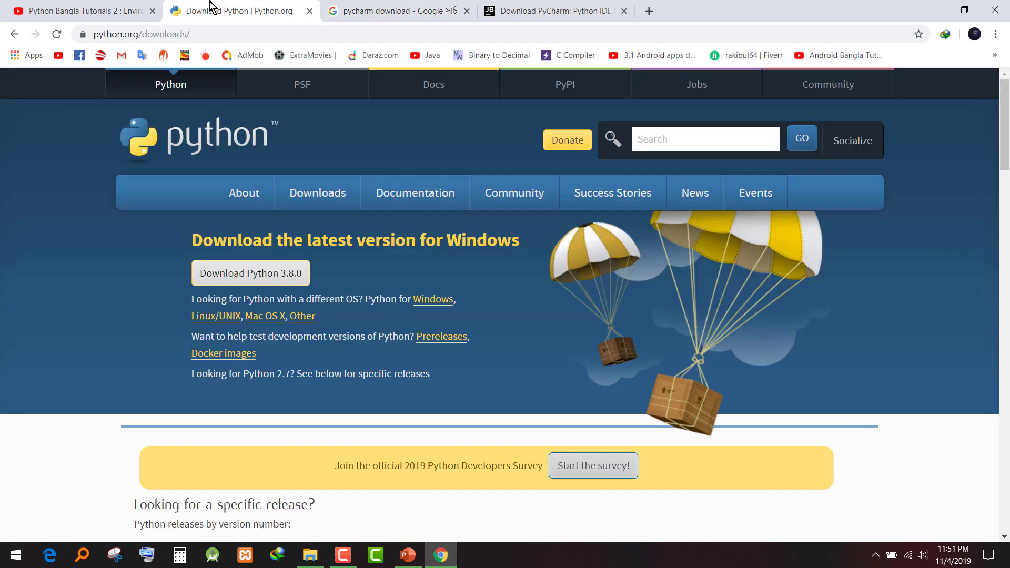
{"action": "left_click", "coordinate": [152, 11]}
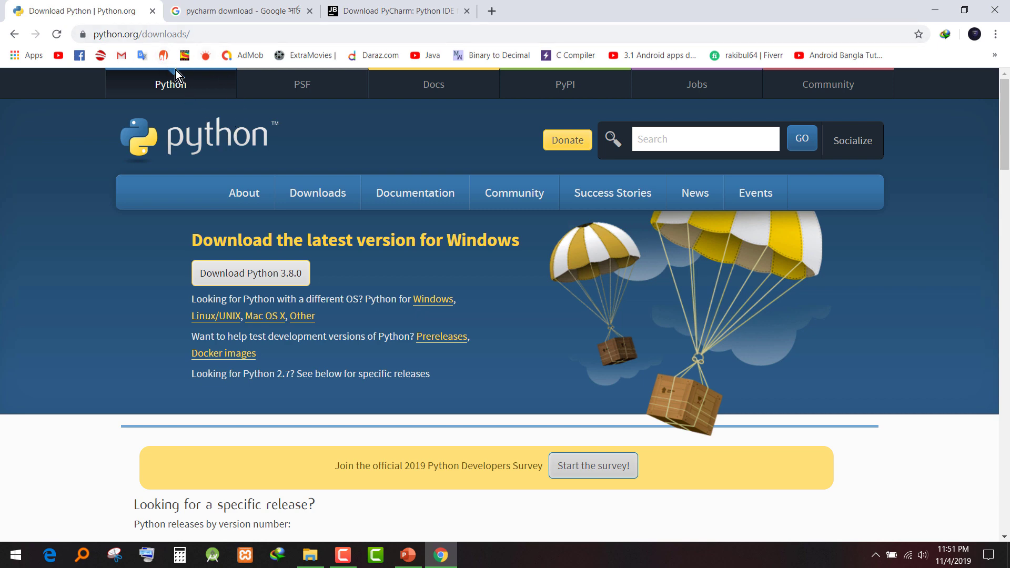
{"action": "mouse_move", "coordinate": [306, 196]}
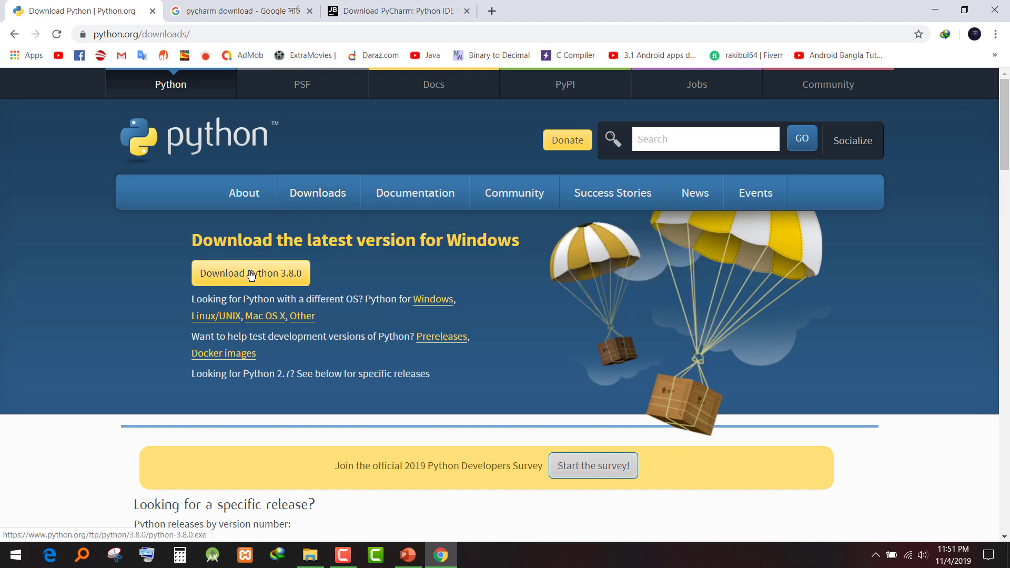
{"action": "left_click", "coordinate": [240, 279]}
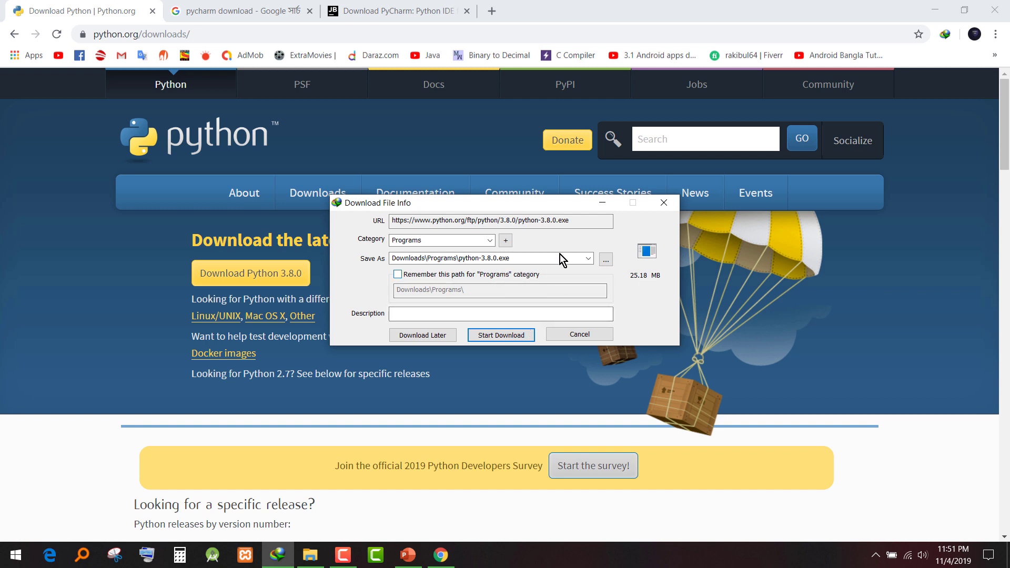
{"action": "left_click", "coordinate": [664, 204]}
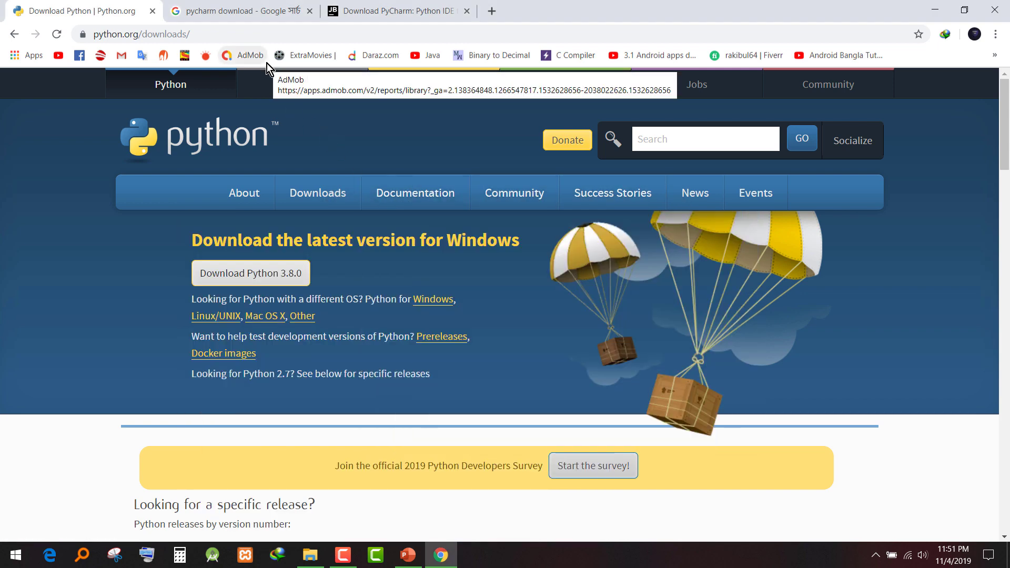
- Request the PyCharm Community installer for Windows from the JetBrains download page found on Google, and cancel the download
{"action": "left_click", "coordinate": [259, 6]}
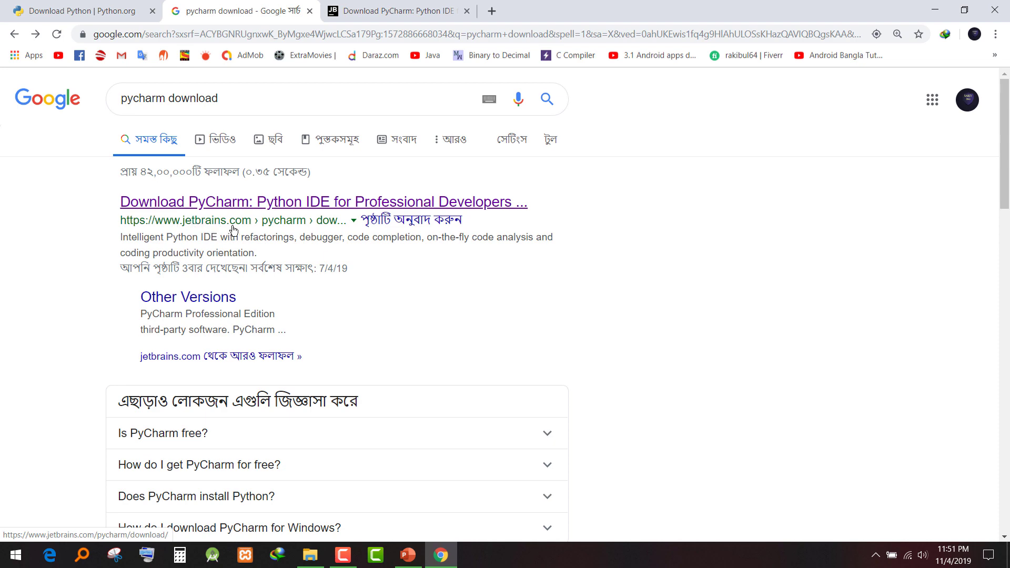
{"action": "left_click", "coordinate": [294, 199]}
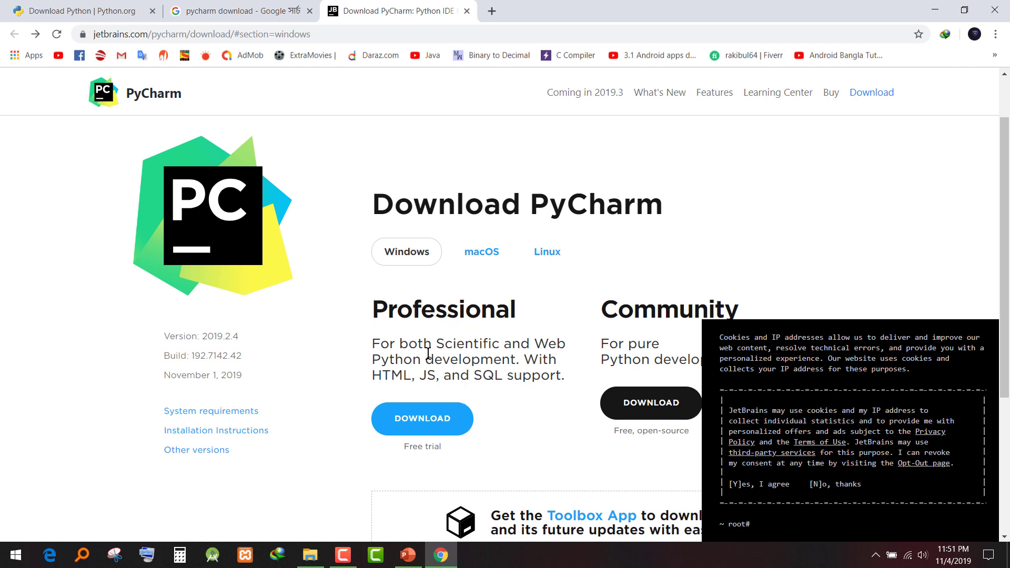
{"action": "left_click", "coordinate": [655, 403]}
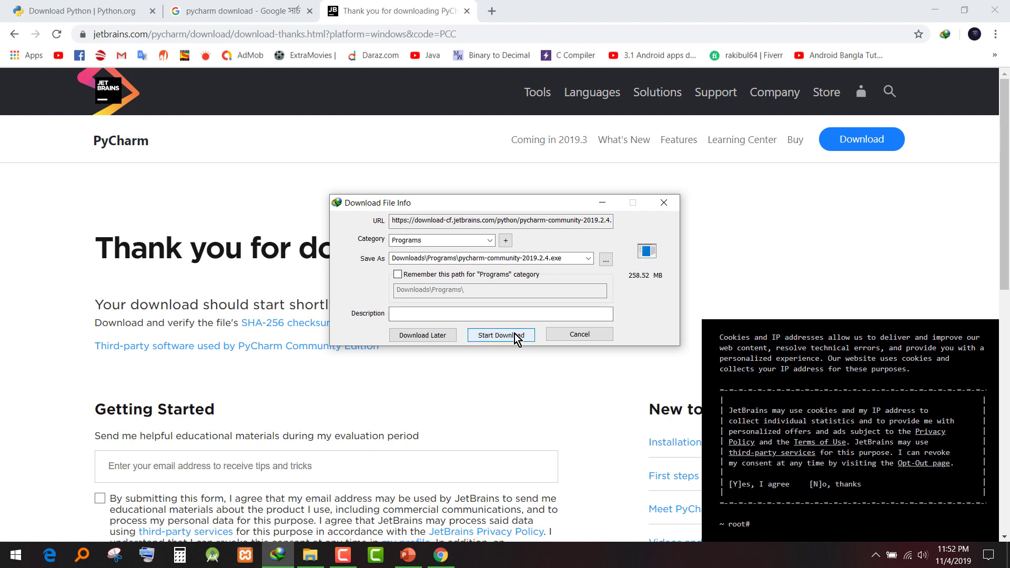
{"action": "left_click", "coordinate": [658, 204]}
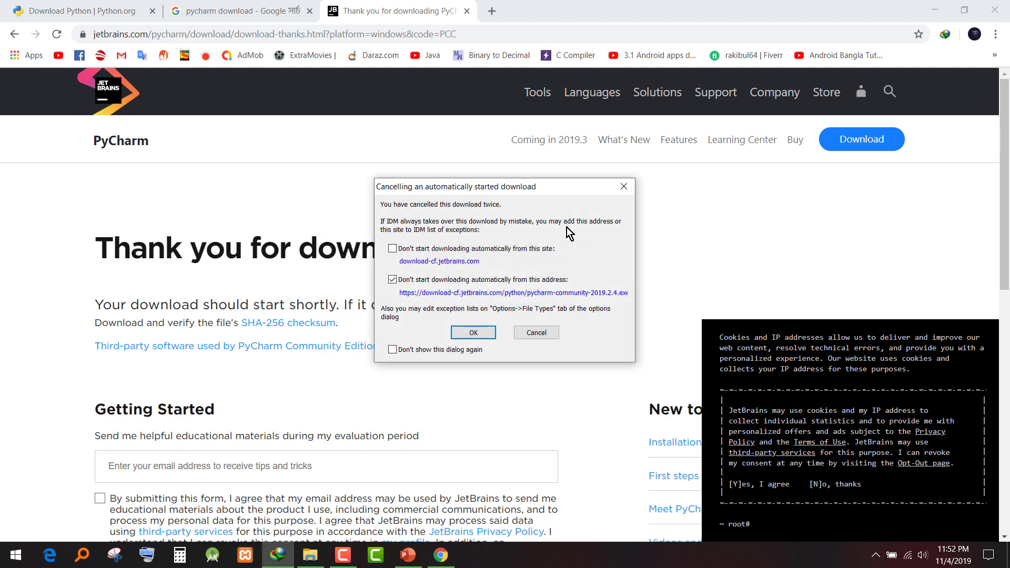
{"action": "left_click", "coordinate": [535, 331]}
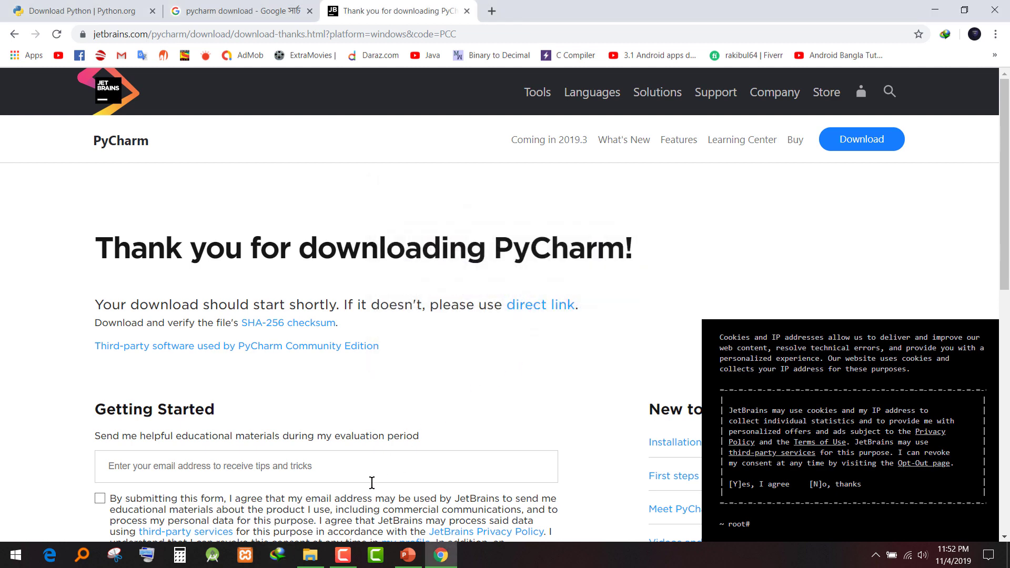
- Switch to File Explorer, run python-3.8.0.exe from the Python folder, and start the installation with default settings
{"action": "left_click", "coordinate": [310, 555]}
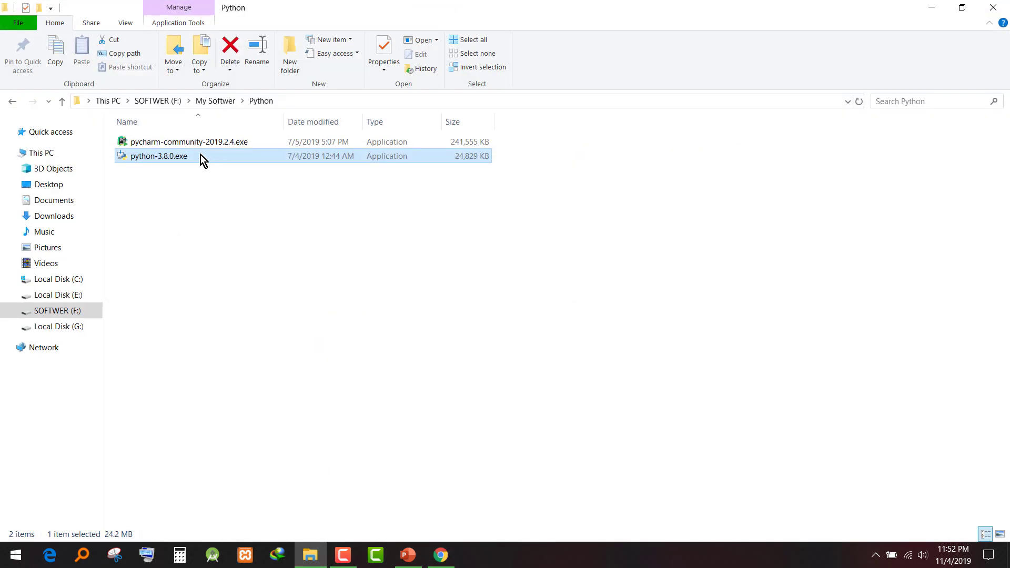
{"action": "mouse_move", "coordinate": [200, 157]}
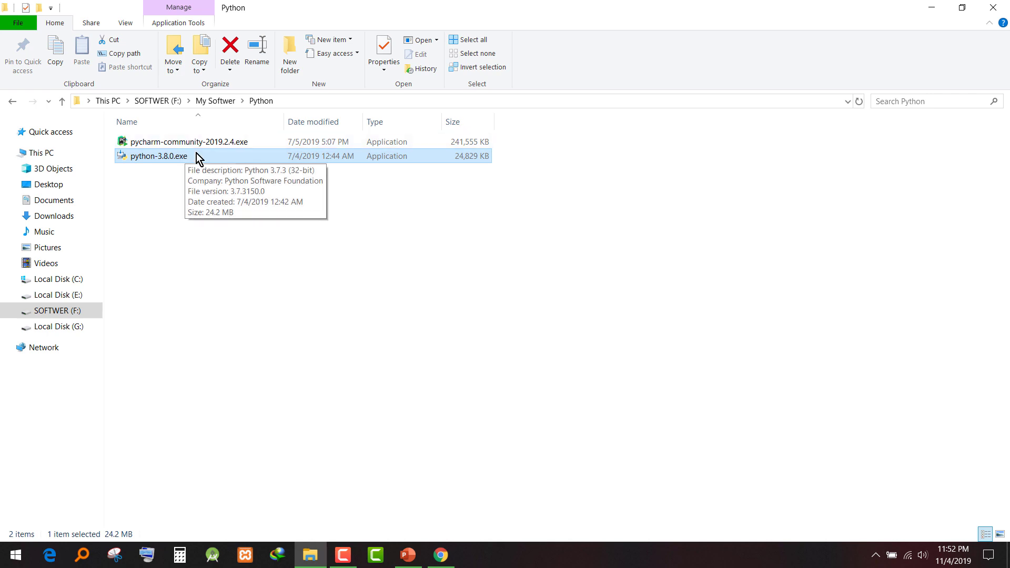
{"action": "double_click", "coordinate": [202, 156]}
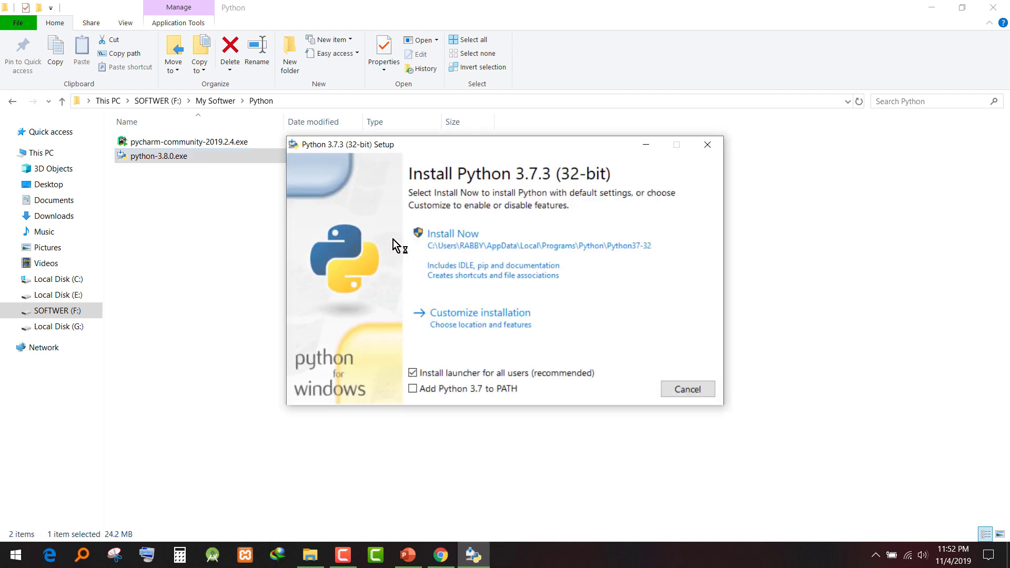
{"action": "left_click", "coordinate": [451, 238]}
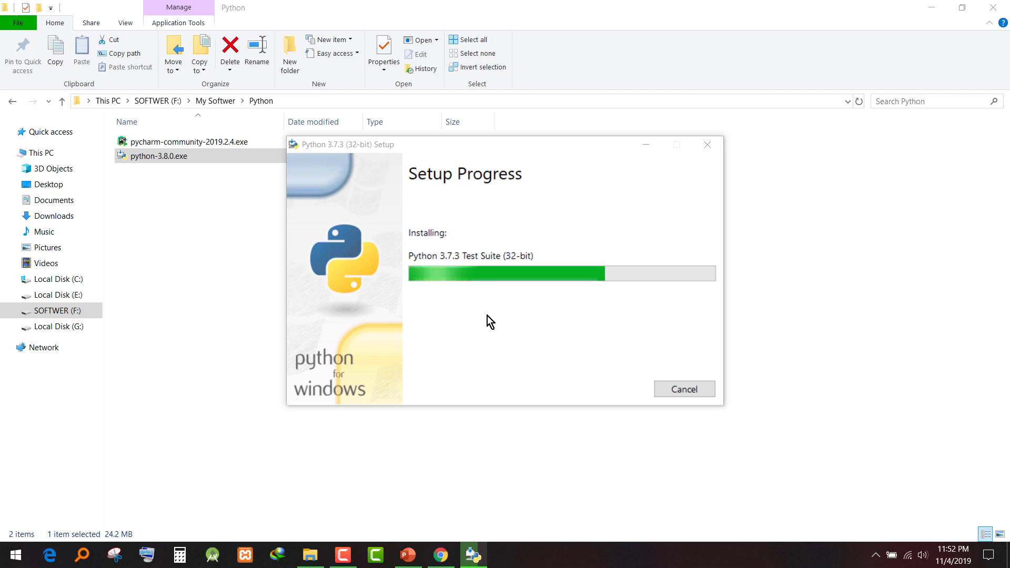
- Minimize the File Explorer, Chrome and PowerPoint windows, leaving only the Python setup over the desktop
{"action": "left_click", "coordinate": [926, 7]}
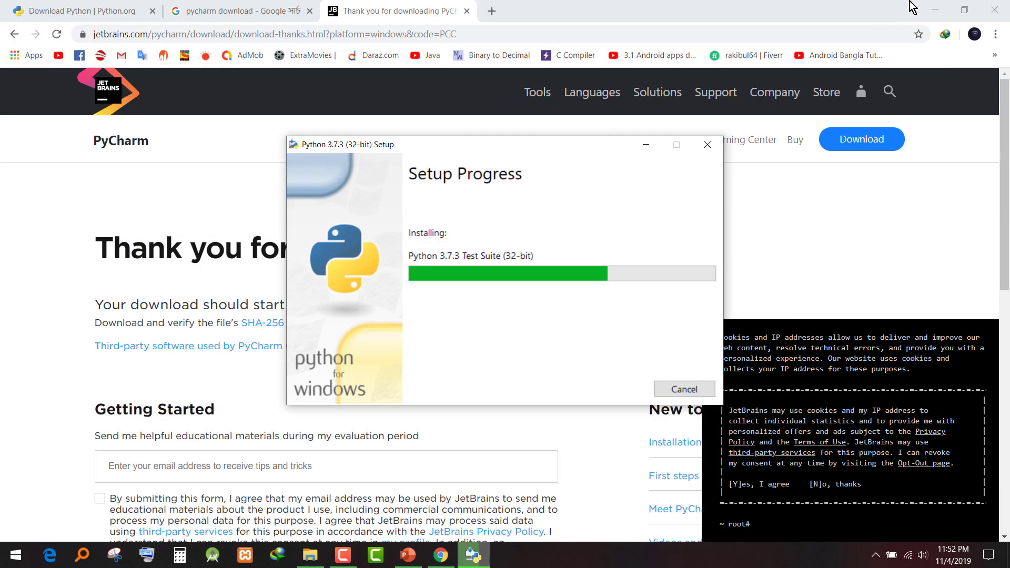
{"action": "left_click", "coordinate": [924, 7]}
{"action": "left_click", "coordinate": [922, 7]}
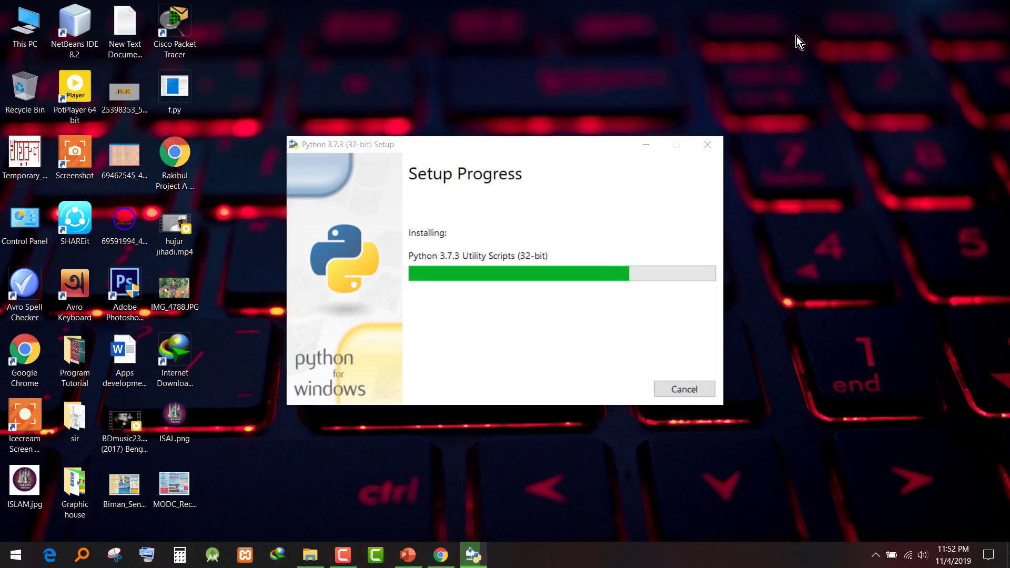
{"action": "right_click", "coordinate": [797, 36]}
{"action": "left_click", "coordinate": [816, 74]}
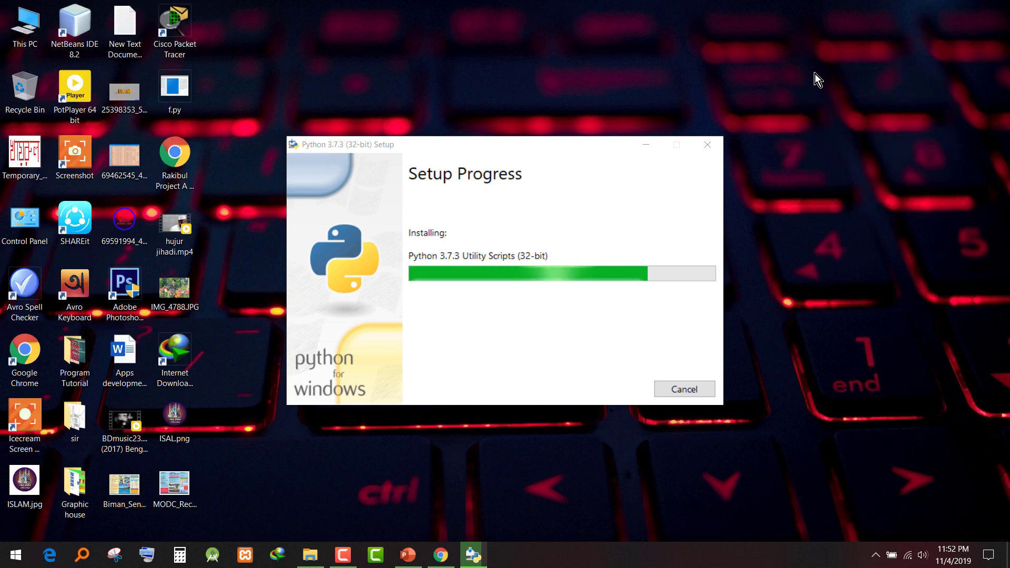
{"action": "right_click", "coordinate": [811, 73]}
{"action": "left_click", "coordinate": [835, 110]}
{"action": "left_click_drag", "start_coordinate": [574, 145], "coordinate": [569, 66]}
{"action": "right_click", "coordinate": [788, 54]}
{"action": "left_click", "coordinate": [808, 88]}
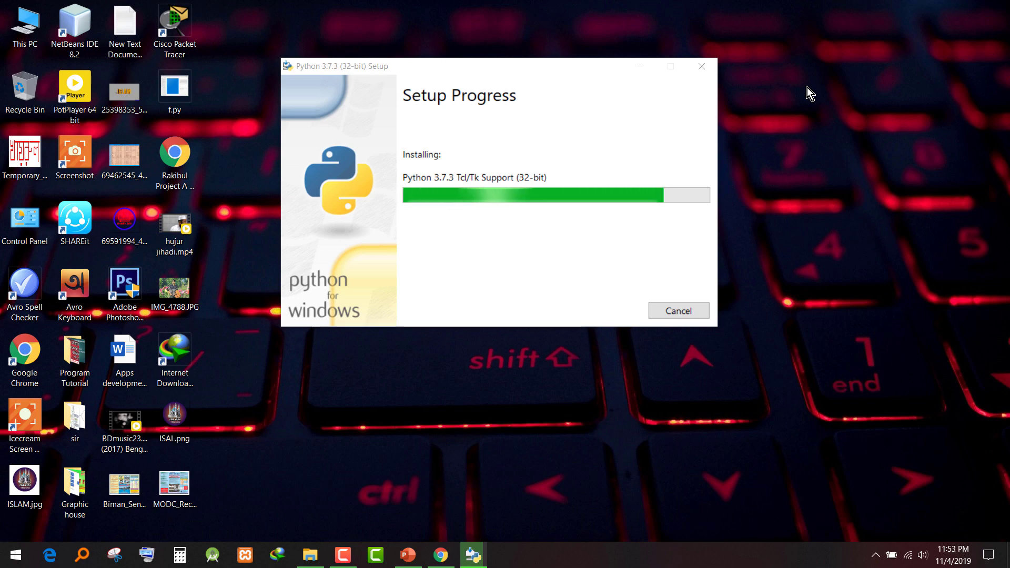
{"action": "right_click", "coordinate": [807, 87]}
{"action": "left_click", "coordinate": [831, 122]}
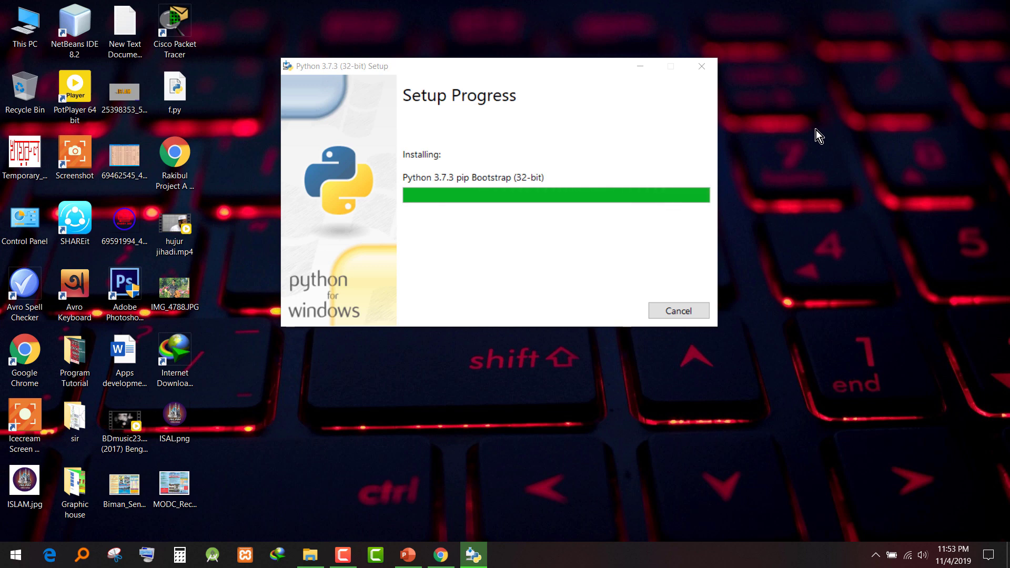
{"action": "right_click", "coordinate": [816, 131]}
{"action": "left_click", "coordinate": [836, 164]}
{"action": "right_click", "coordinate": [816, 149]}
{"action": "left_click", "coordinate": [833, 171]}
{"action": "right_click", "coordinate": [829, 124]}
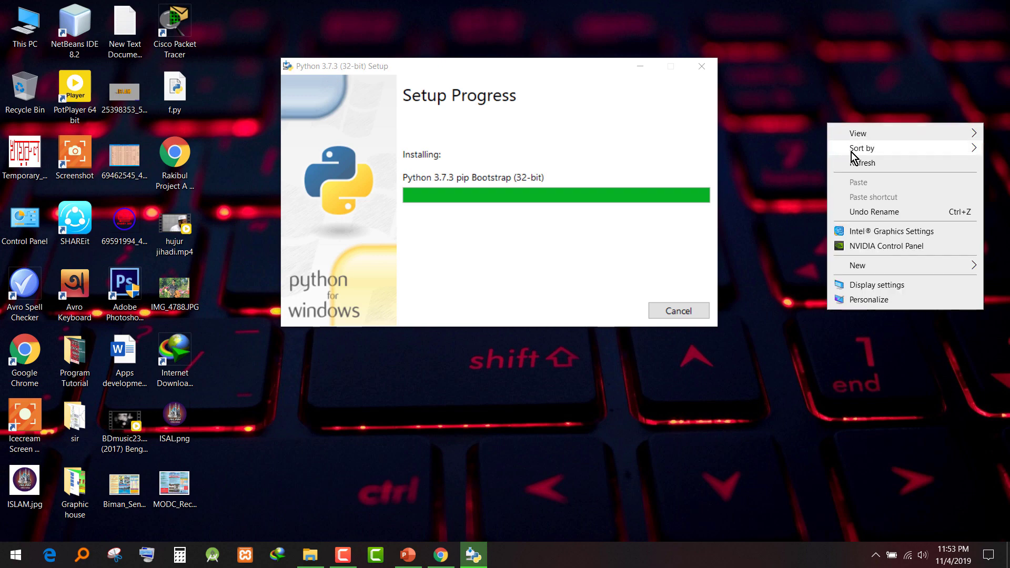
{"action": "left_click", "coordinate": [856, 160]}
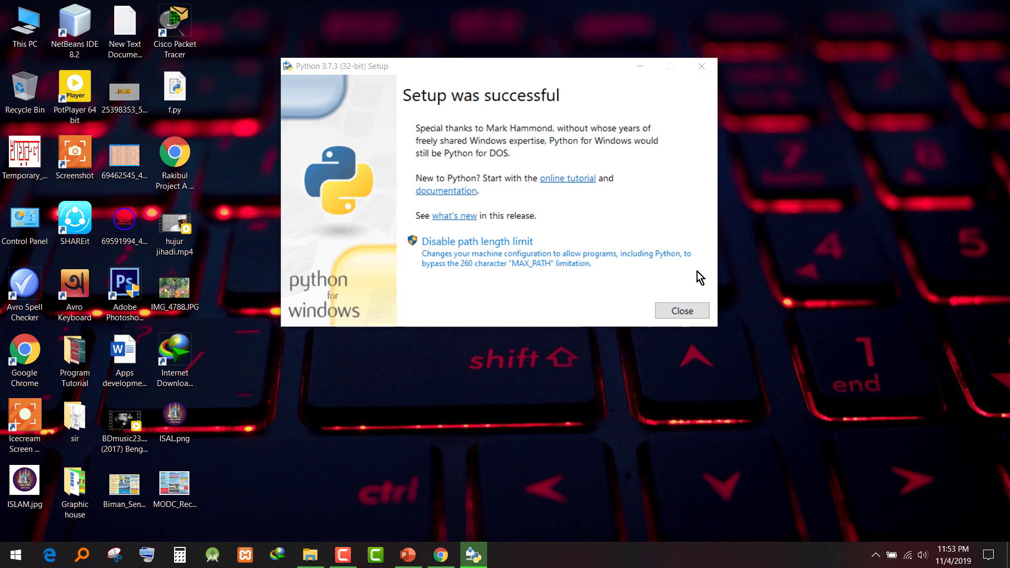
- Close the completed Python setup and launch pycharm-community-2019.2.4.exe from the Python folder in File Explorer
{"action": "left_click", "coordinate": [681, 310]}
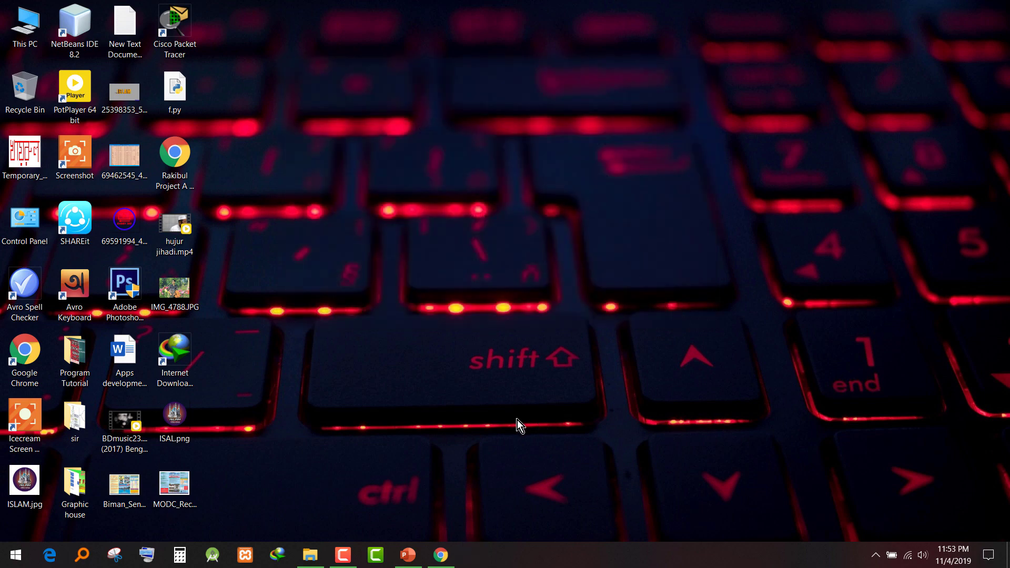
{"action": "left_click", "coordinate": [315, 561]}
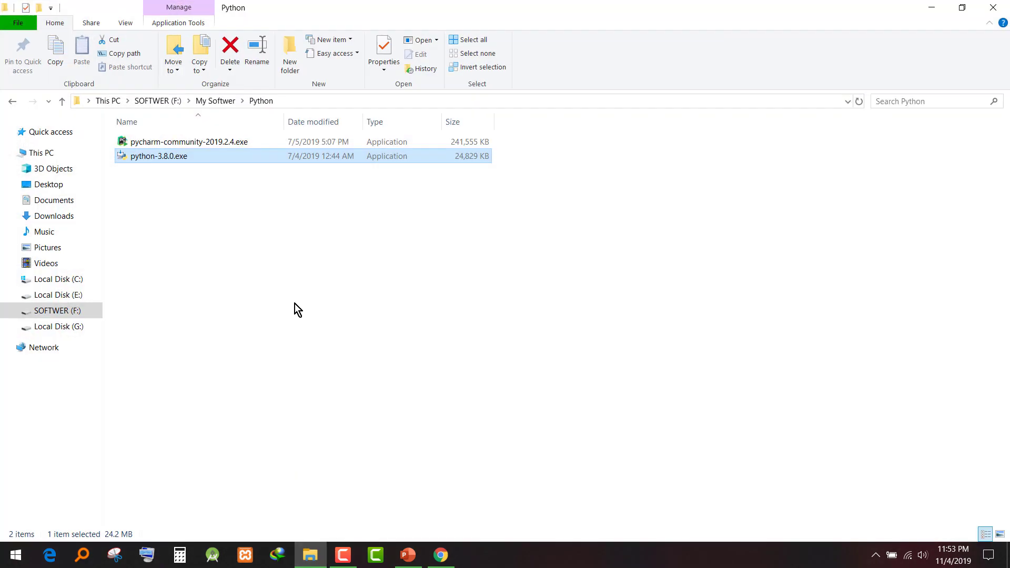
{"action": "left_click", "coordinate": [250, 144]}
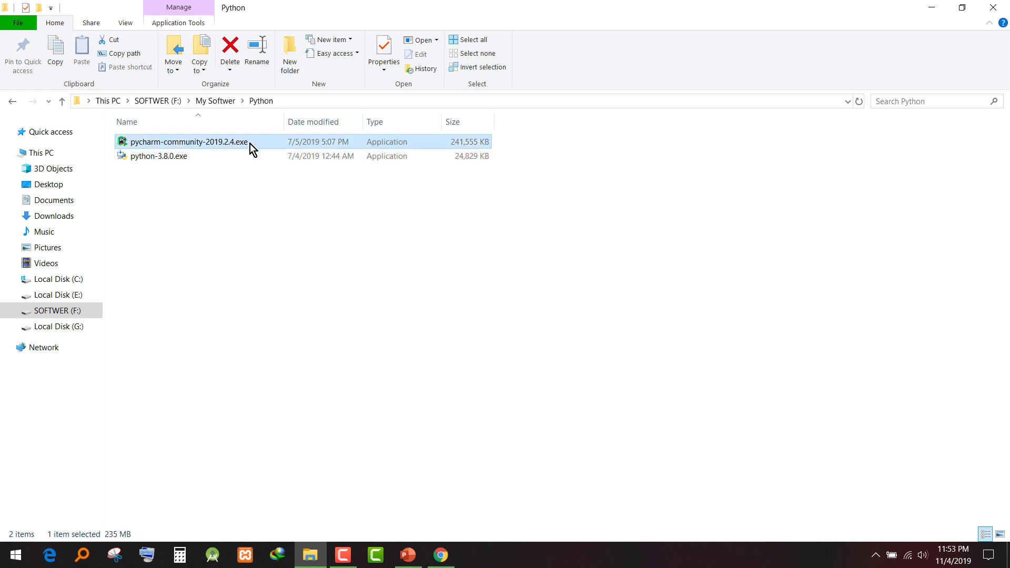
{"action": "double_click", "coordinate": [251, 144]}
{"action": "double_click", "coordinate": [250, 144]}
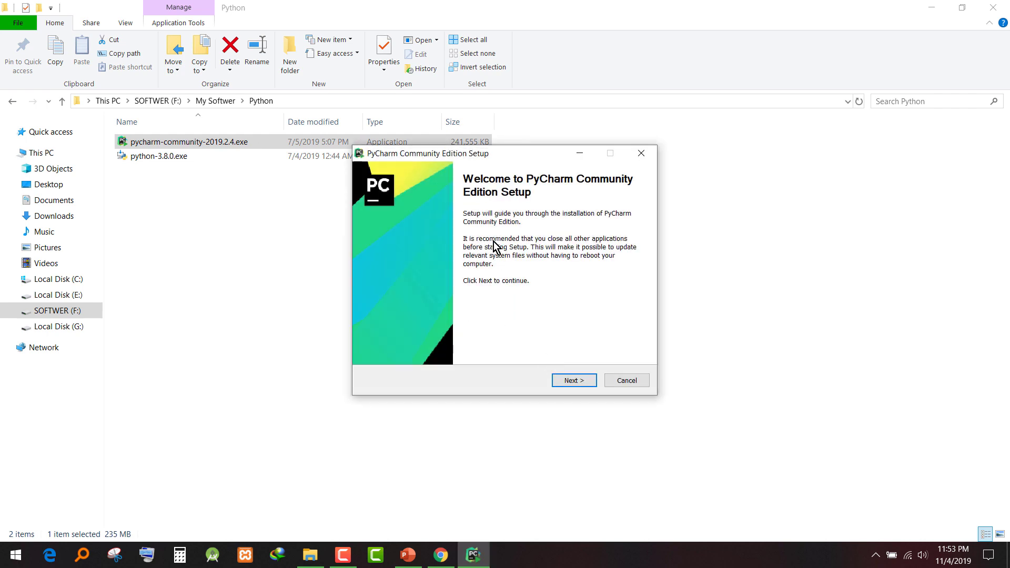
- Continue past the PyCharm setup welcome page and accept the default destination folder
{"action": "left_click", "coordinate": [574, 382]}
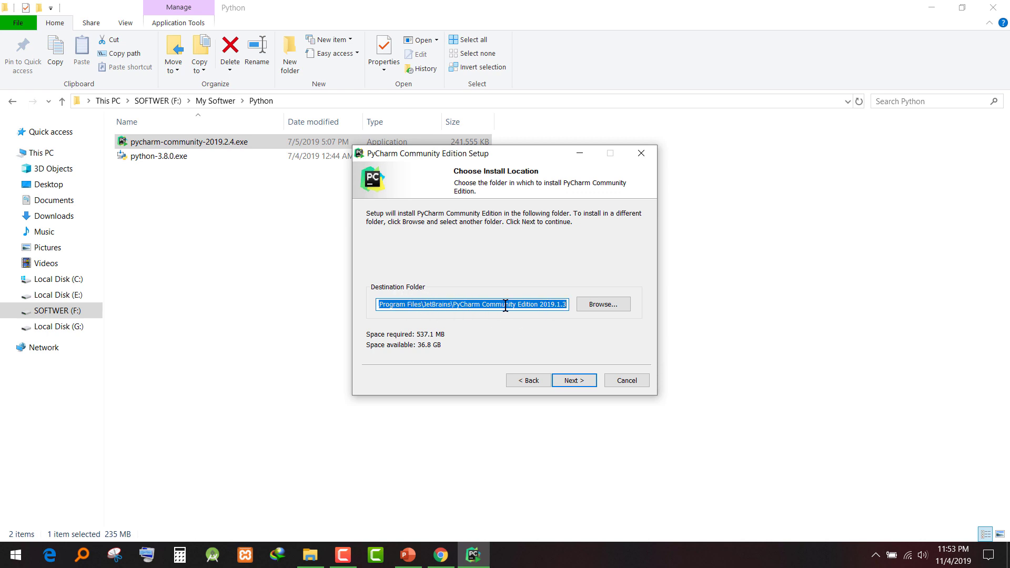
{"action": "left_click", "coordinate": [574, 382]}
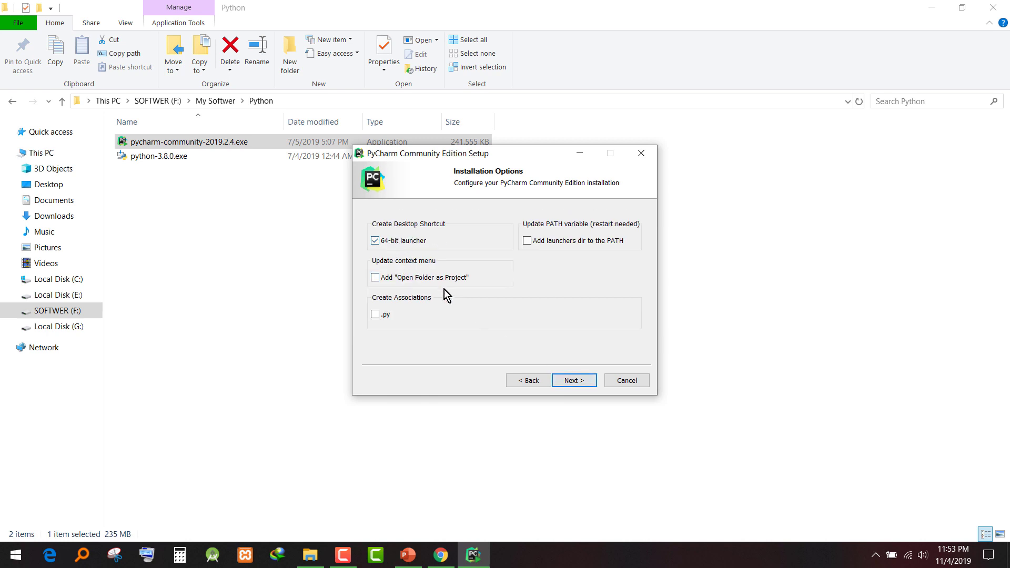
- Install PyCharm with the 64-bit launcher desktop shortcut and the JetBrains Start Menu folder, and minimize File Explorer
{"action": "left_click", "coordinate": [566, 381]}
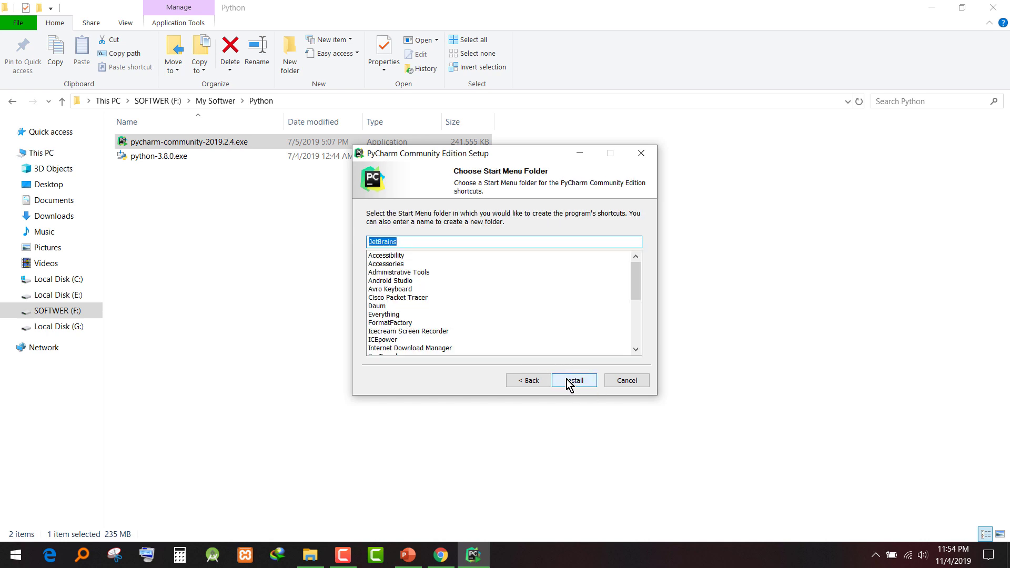
{"action": "left_click", "coordinate": [568, 380]}
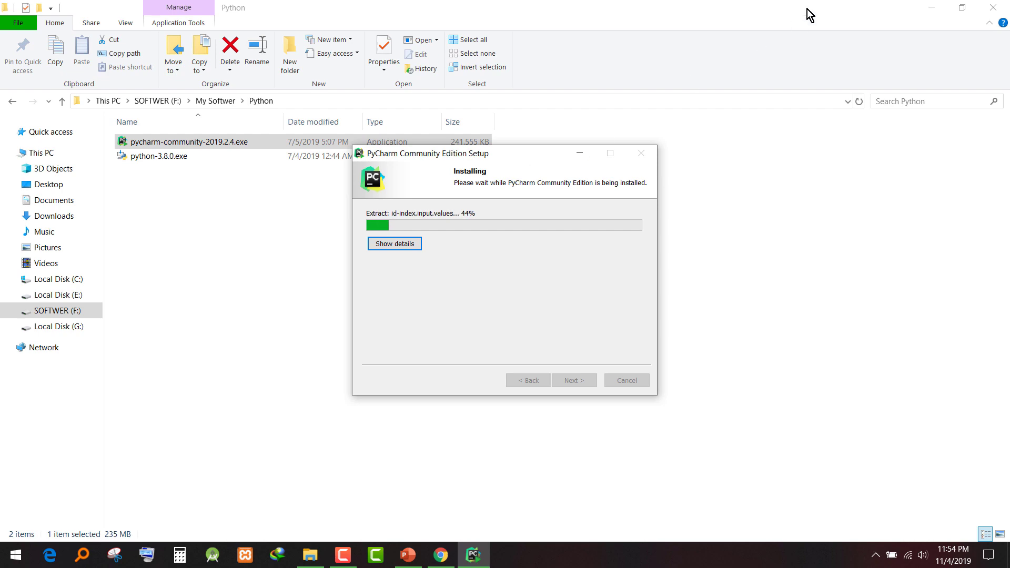
{"action": "left_click", "coordinate": [931, 7]}
{"action": "right_click", "coordinate": [757, 19]}
{"action": "left_click", "coordinate": [790, 60]}
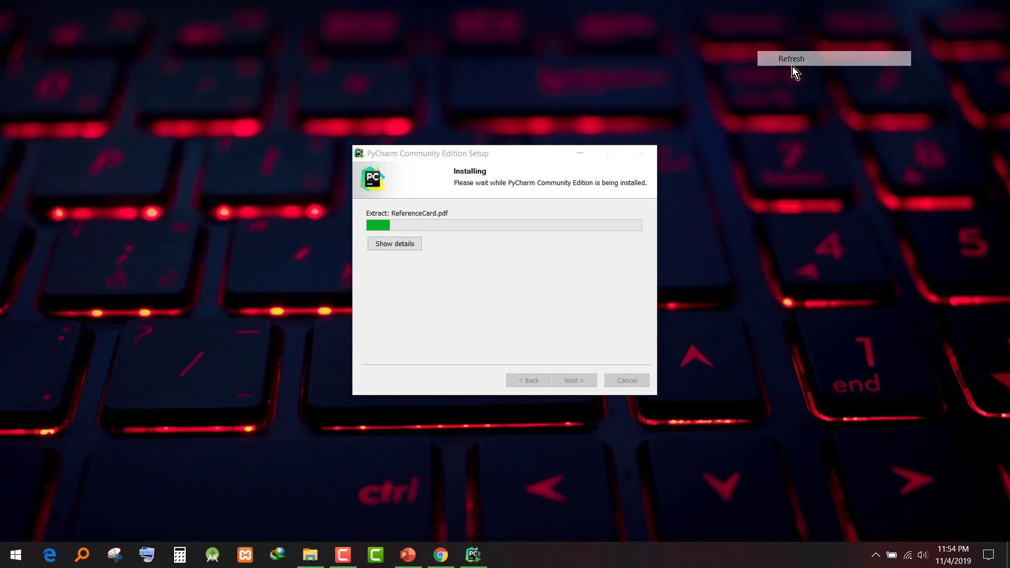
{"action": "right_click", "coordinate": [734, 46]}
{"action": "left_click", "coordinate": [762, 85]}
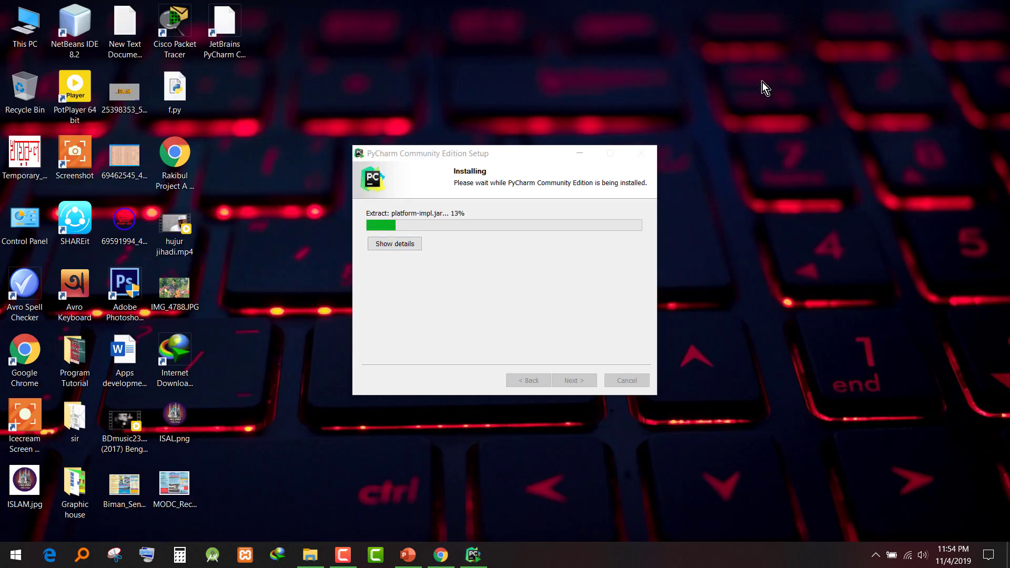
{"action": "right_click", "coordinate": [762, 82]}
{"action": "left_click", "coordinate": [790, 122]}
{"action": "right_click", "coordinate": [751, 73]}
{"action": "left_click", "coordinate": [778, 114]}
{"action": "right_click", "coordinate": [740, 77]}
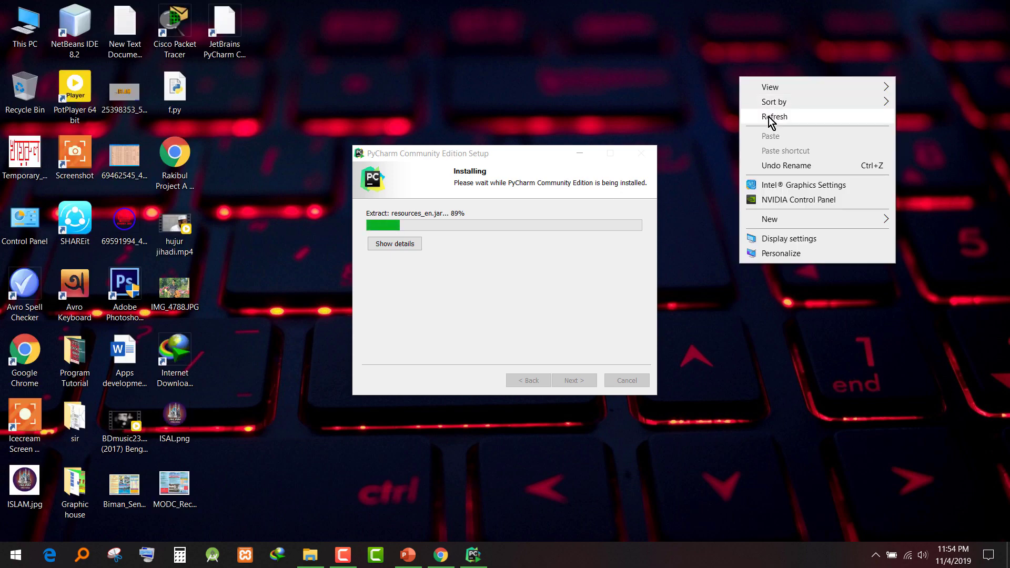
{"action": "left_click", "coordinate": [769, 116]}
{"action": "right_click", "coordinate": [744, 91]}
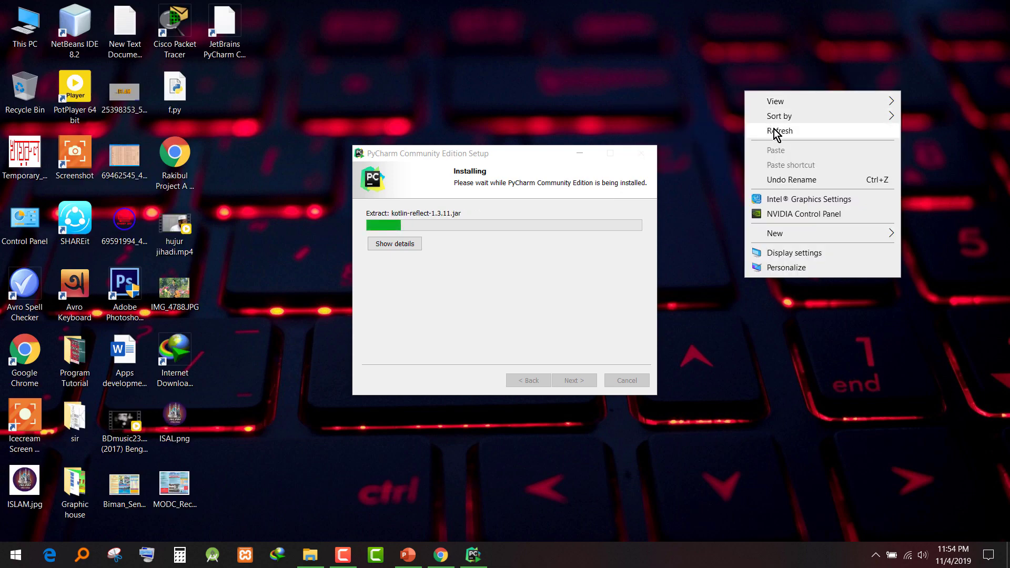
{"action": "left_click", "coordinate": [778, 130]}
{"action": "right_click", "coordinate": [728, 92]}
{"action": "left_click", "coordinate": [763, 133]}
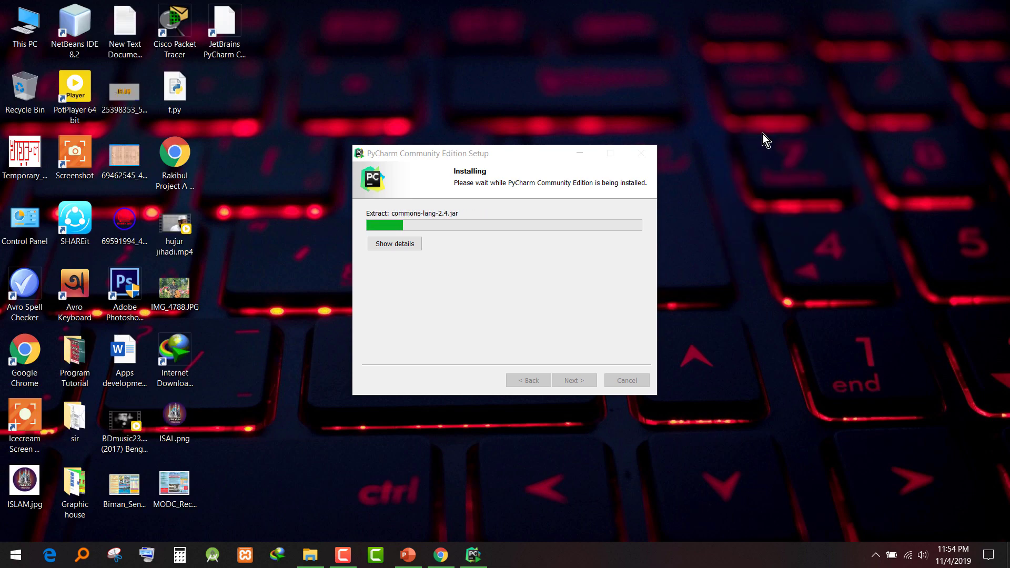
{"action": "right_click", "coordinate": [759, 102]}
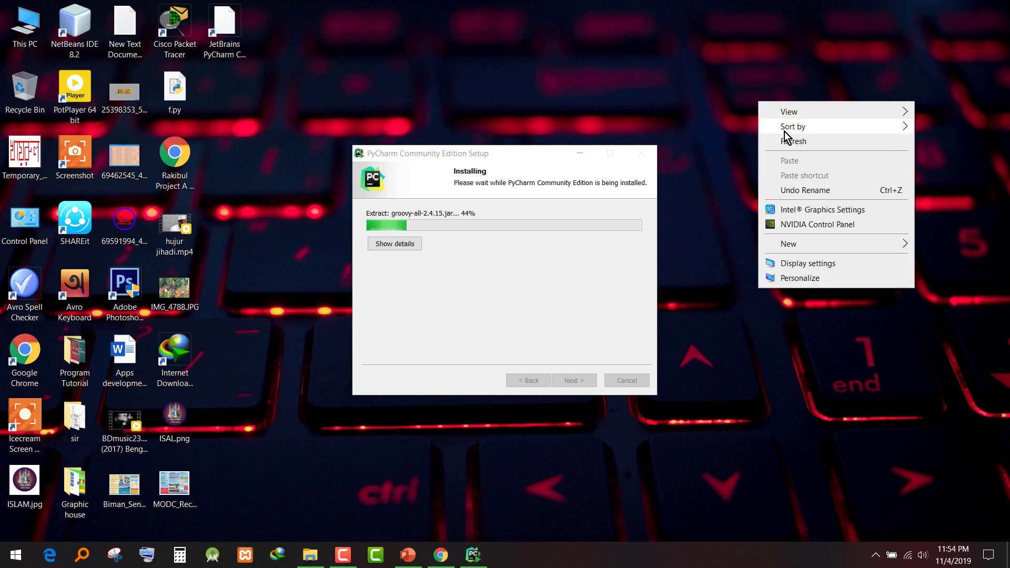
{"action": "left_click", "coordinate": [784, 140]}
{"action": "right_click", "coordinate": [772, 120]}
{"action": "left_click", "coordinate": [794, 160]}
{"action": "right_click", "coordinate": [741, 120]}
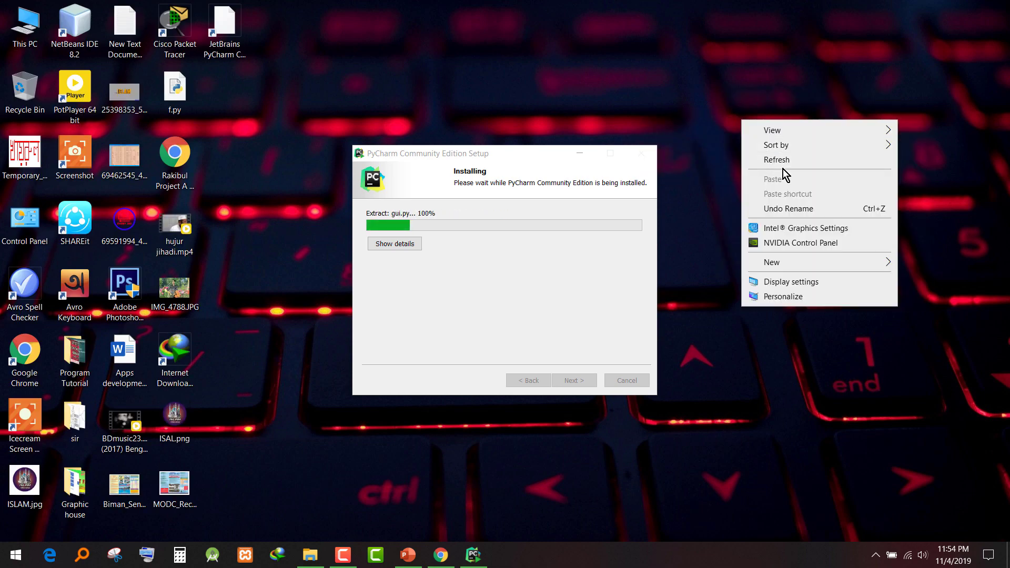
{"action": "left_click", "coordinate": [782, 162]}
{"action": "right_click", "coordinate": [735, 123]}
{"action": "left_click", "coordinate": [775, 163]}
{"action": "right_click", "coordinate": [730, 126]}
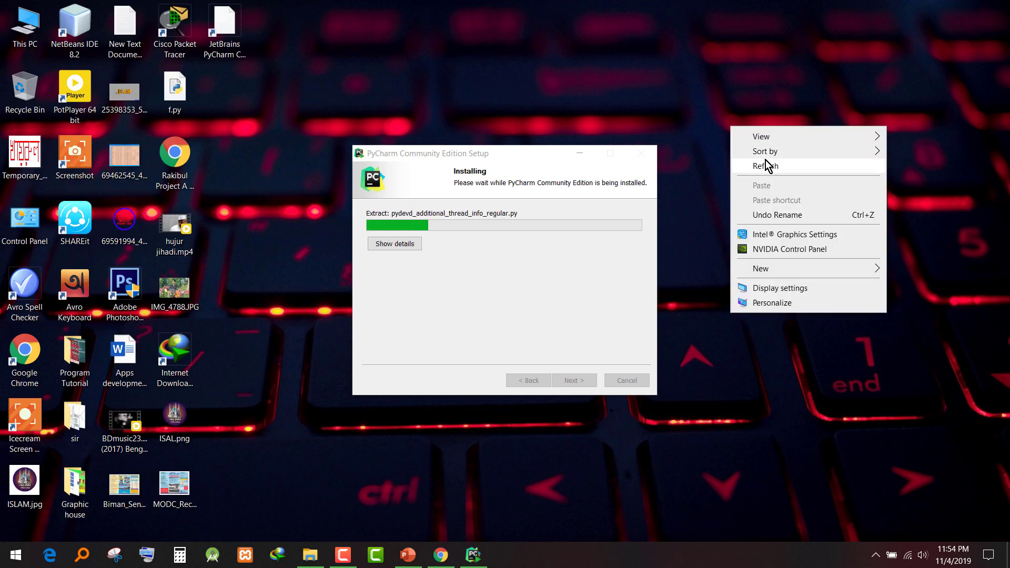
{"action": "left_click", "coordinate": [766, 161]}
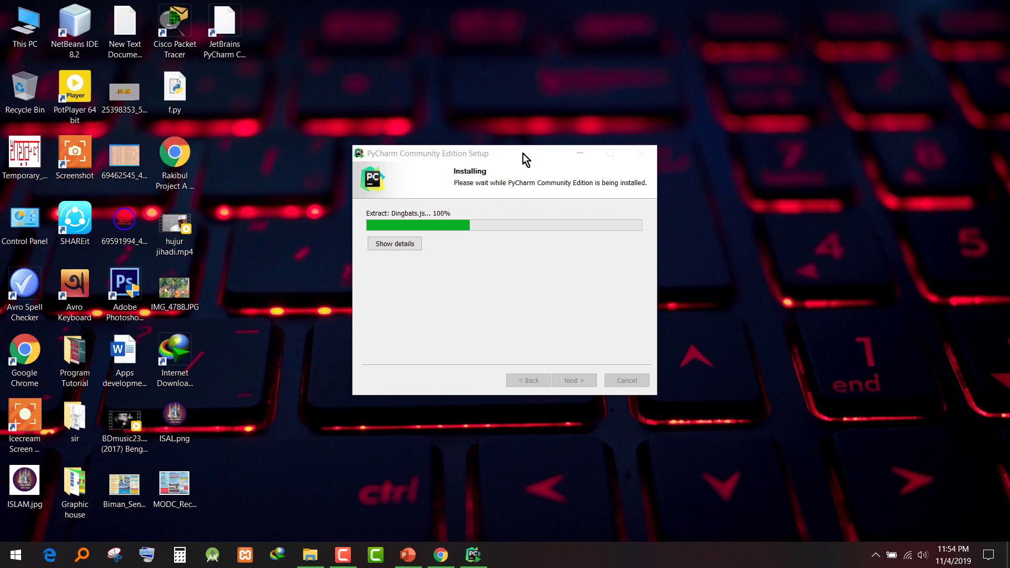
{"action": "left_click_drag", "start_coordinate": [523, 153], "coordinate": [346, 27]}
{"action": "right_click", "coordinate": [520, 55]}
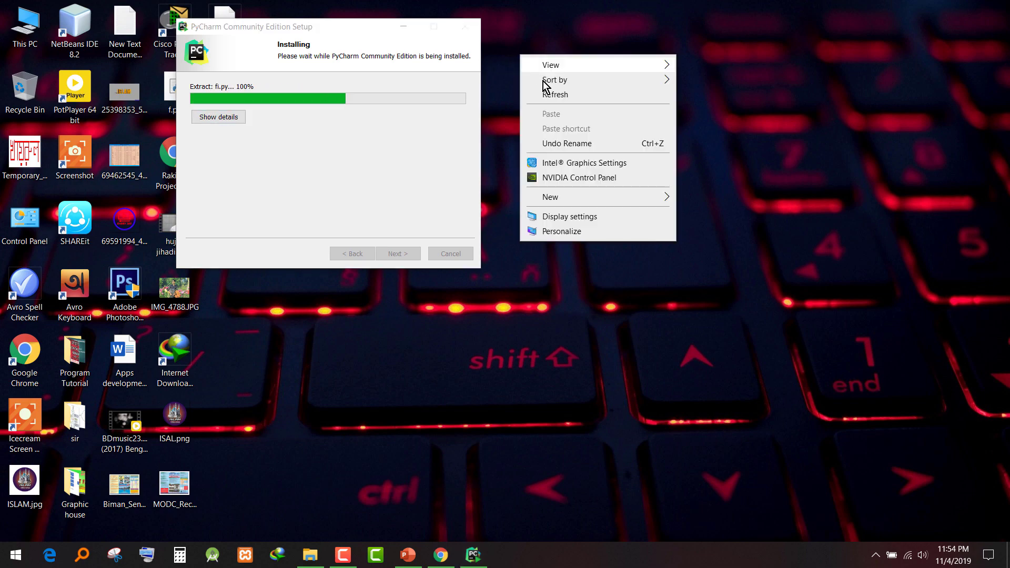
{"action": "left_click", "coordinate": [553, 93]}
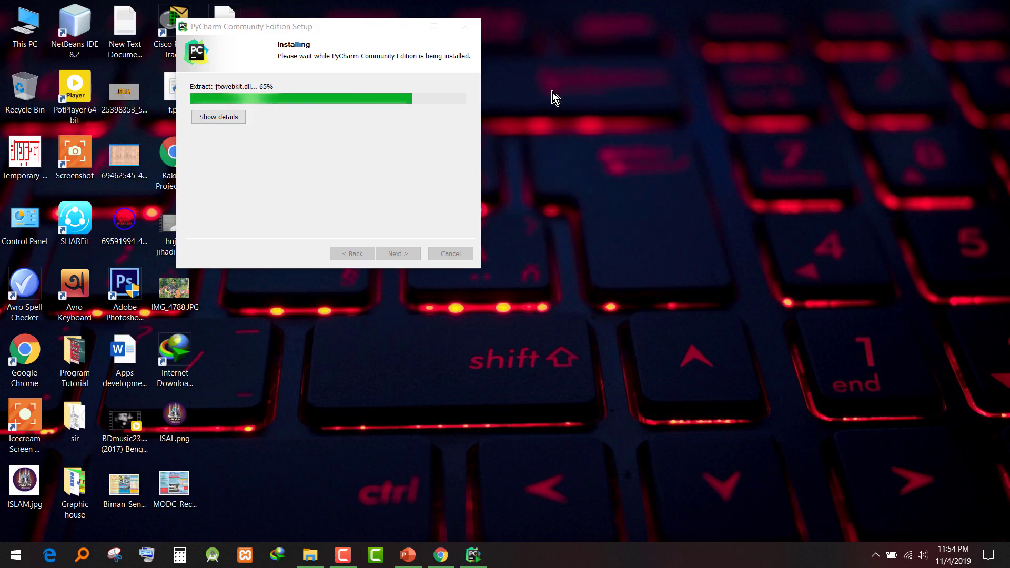
{"action": "left_click_drag", "start_coordinate": [395, 31], "coordinate": [473, 55]}
{"action": "right_click", "coordinate": [674, 61]}
{"action": "left_click", "coordinate": [715, 99]}
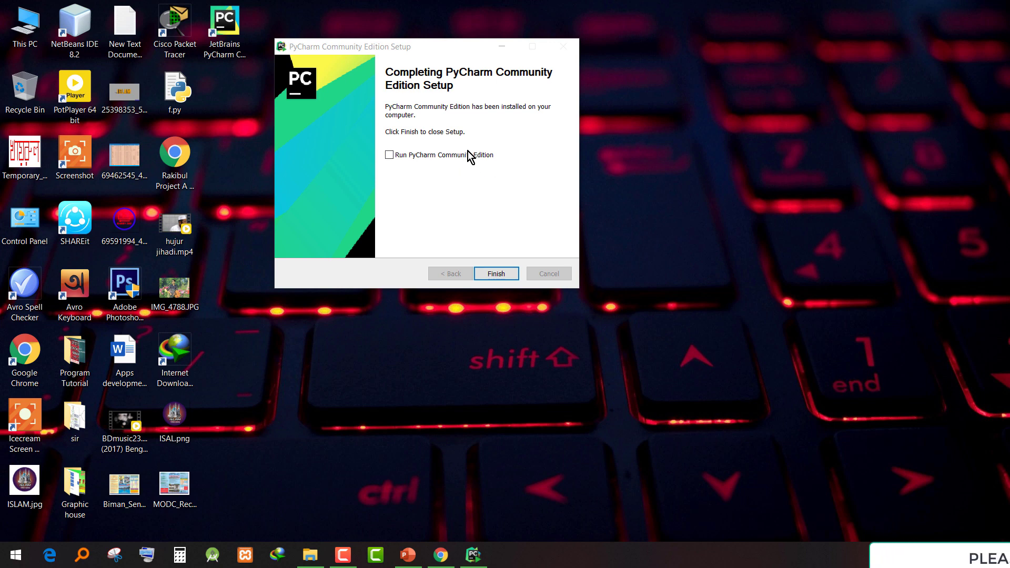
- Finish the PyCharm Community Edition setup with the option to run PyCharm left unchecked
{"action": "left_click", "coordinate": [396, 157]}
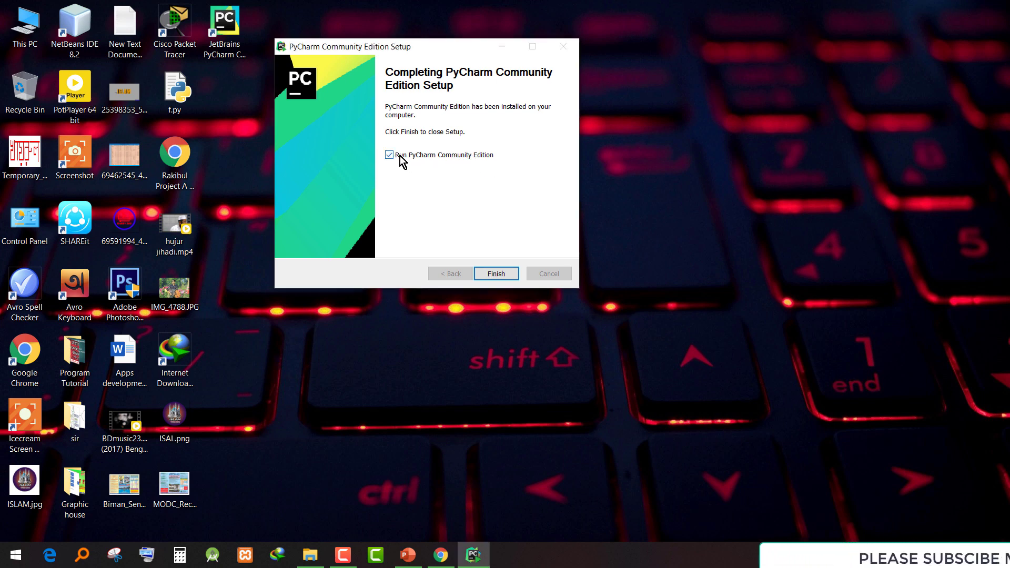
{"action": "left_click", "coordinate": [395, 156]}
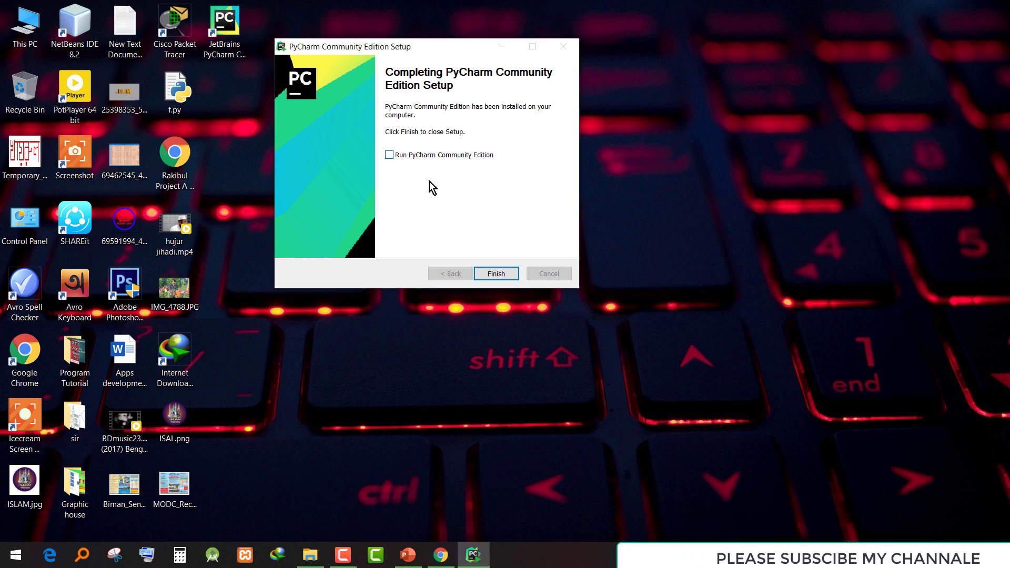
{"action": "left_click", "coordinate": [504, 279]}
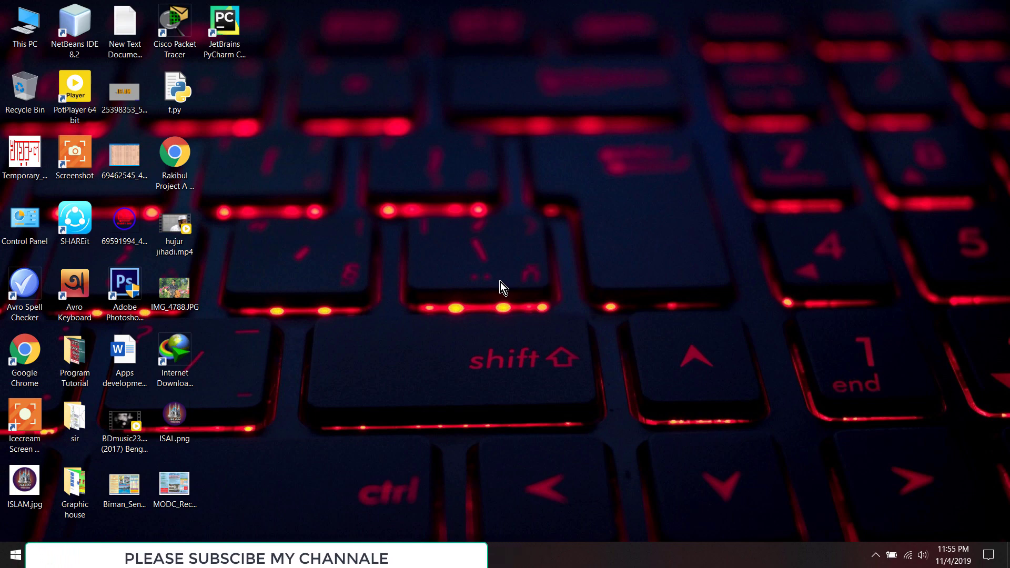
{"action": "right_click", "coordinate": [455, 179]}
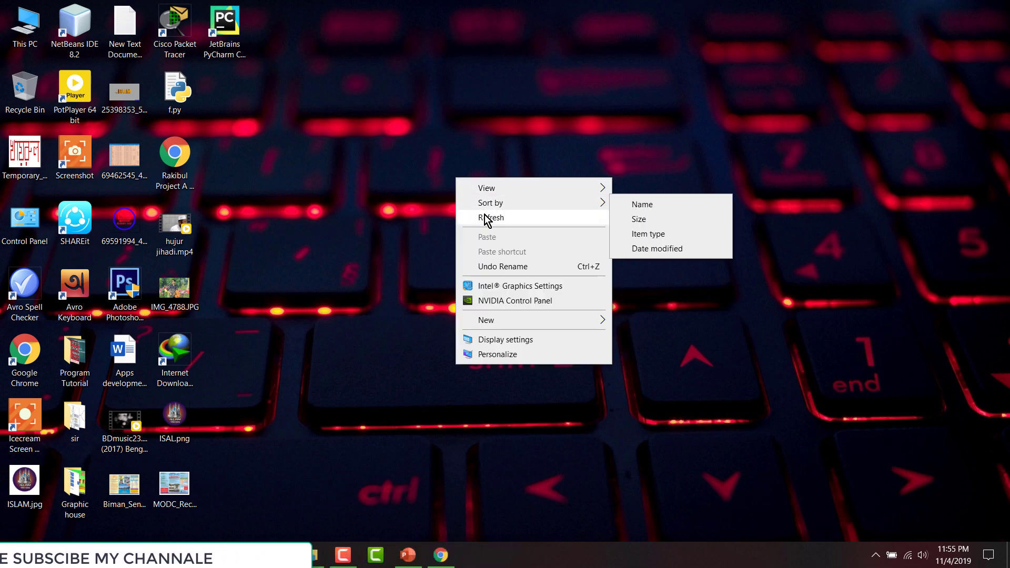
{"action": "left_click", "coordinate": [480, 215]}
{"action": "right_click", "coordinate": [466, 140]}
{"action": "left_click", "coordinate": [494, 175]}
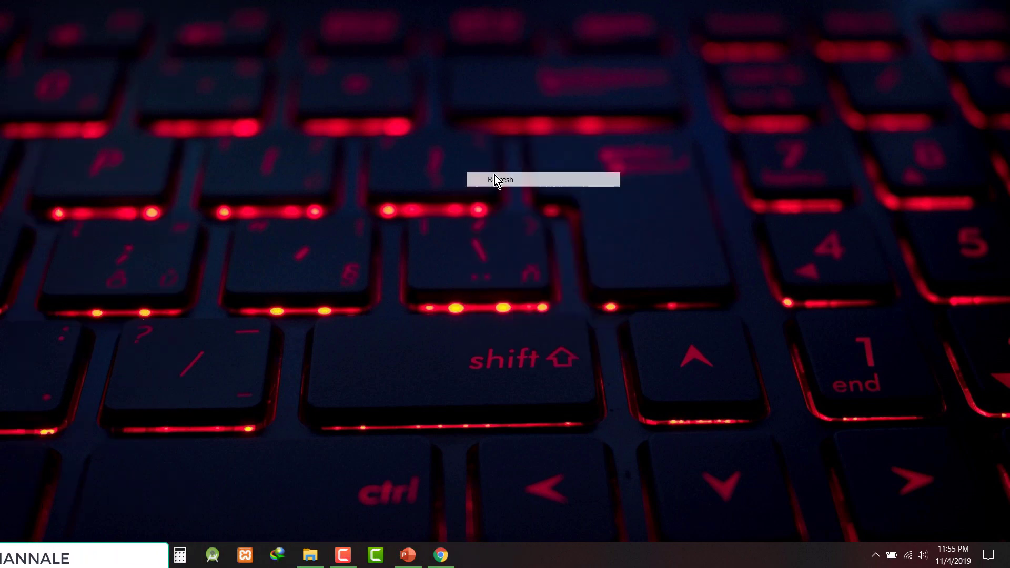
{"action": "right_click", "coordinate": [495, 160]}
{"action": "left_click", "coordinate": [517, 194]}
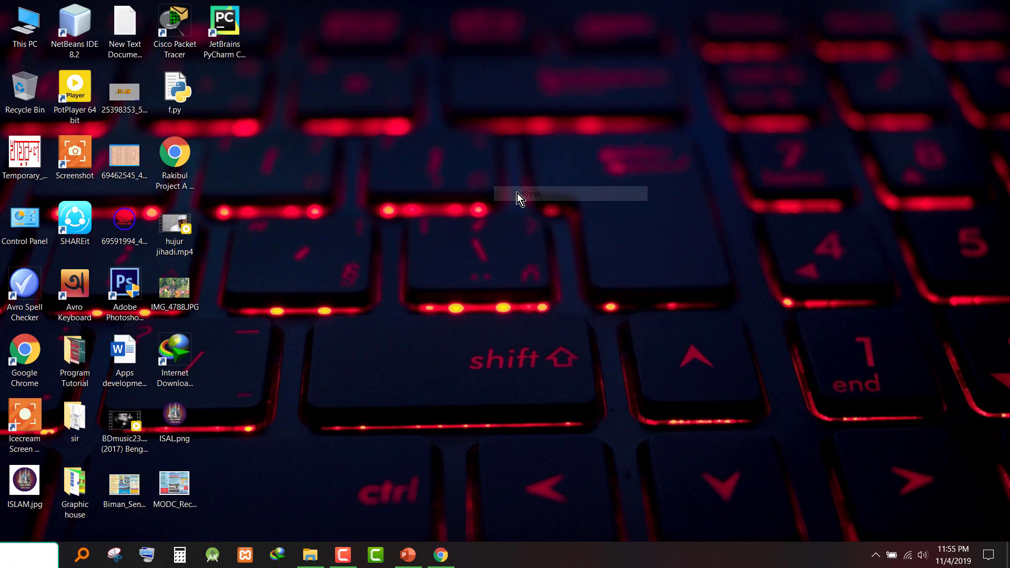